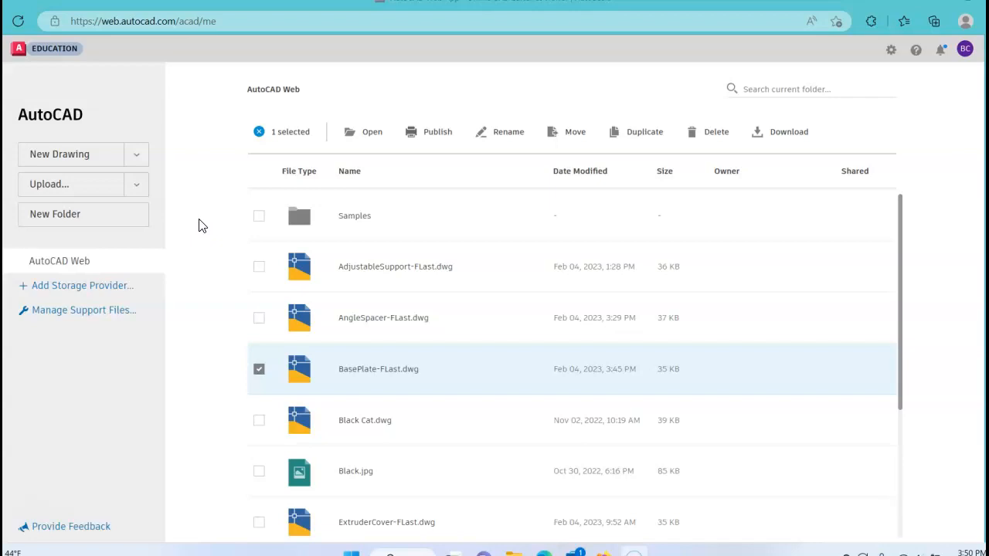
Create a new drawing from the acad_web_imperial.dwt template.
{"action": "left_click", "coordinate": [198, 224]}
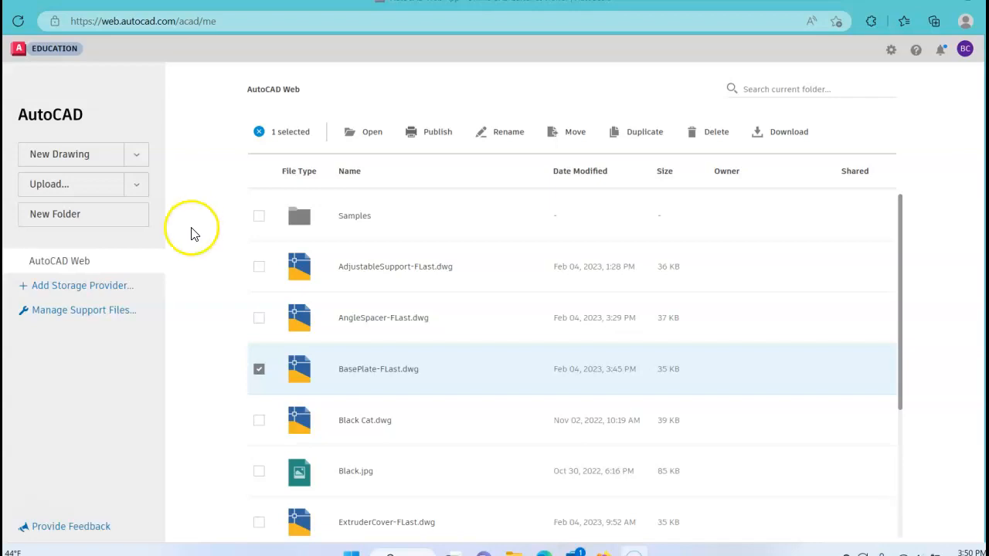
{"action": "left_click", "coordinate": [136, 158]}
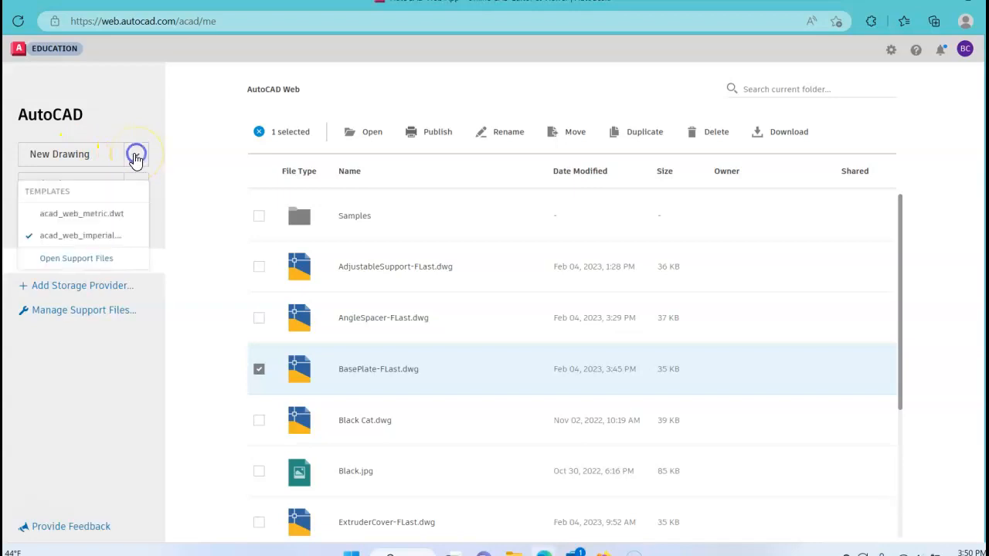
{"action": "left_click", "coordinate": [59, 242]}
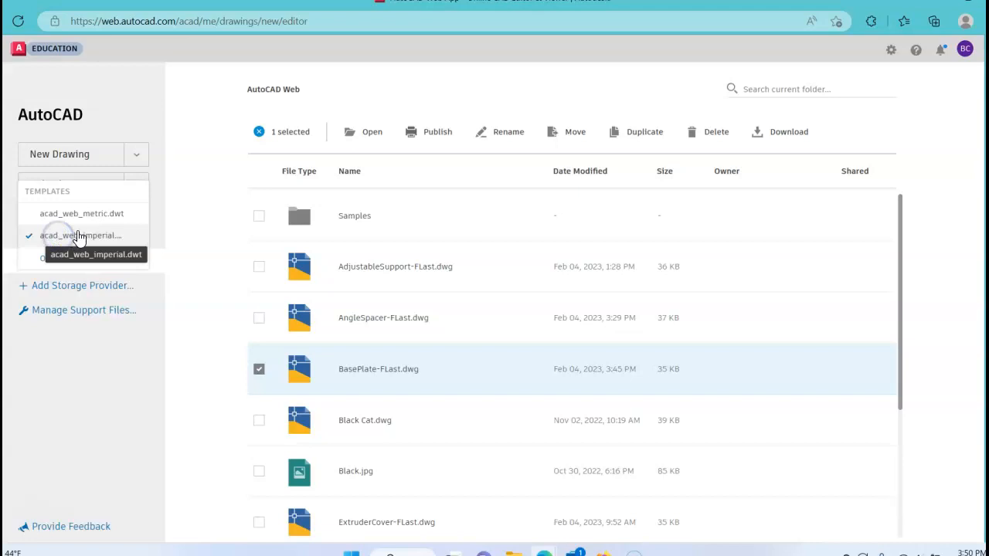
{"action": "left_click", "coordinate": [111, 232]}
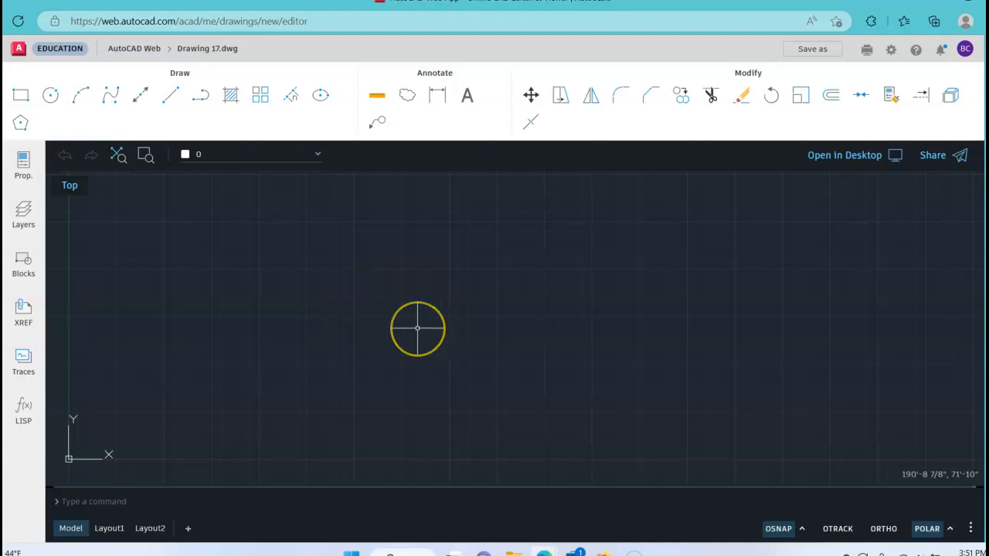
Set the drawing's linear units to the Decimal format with a precision of three decimal places.
{"action": "type", "text": "unit"}
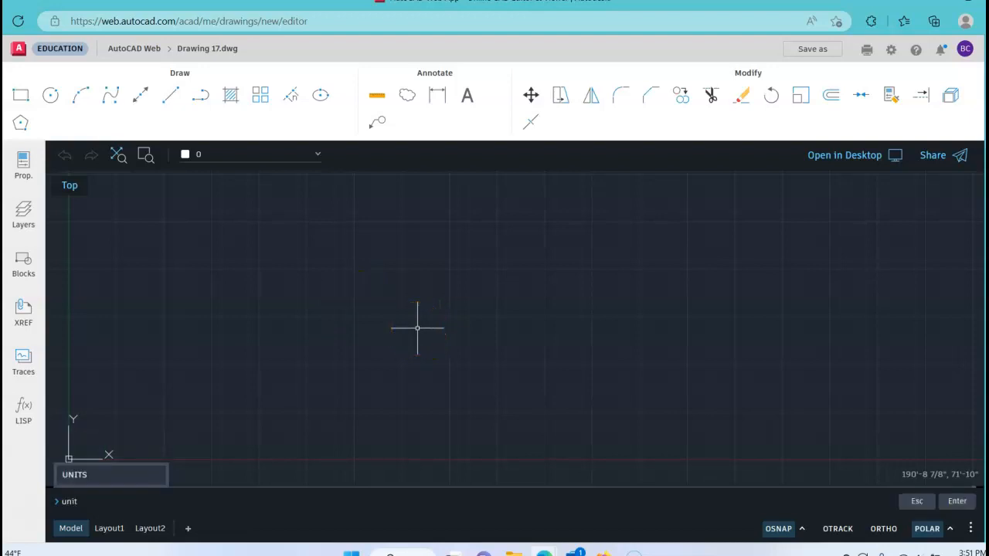
{"action": "key", "text": "Return"}
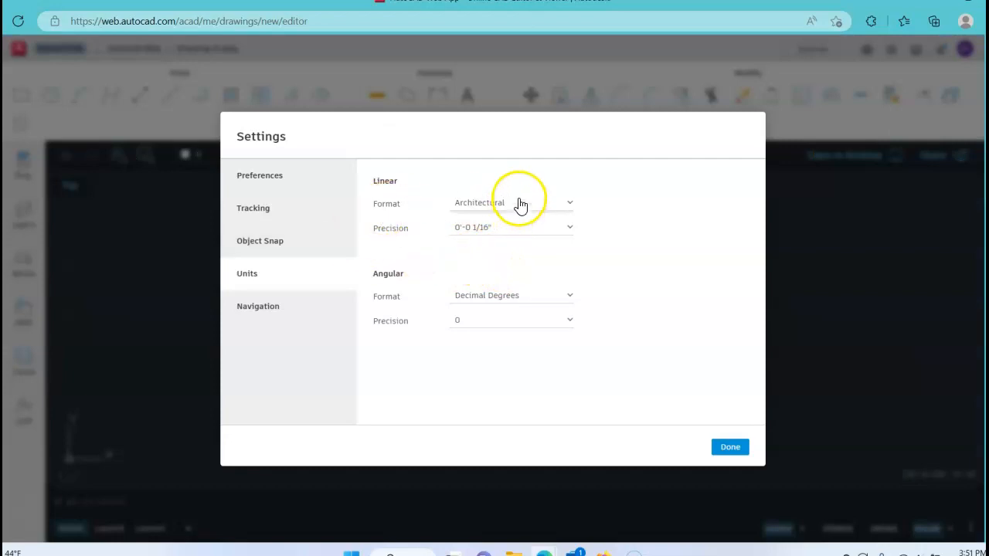
{"action": "left_click", "coordinate": [519, 203]}
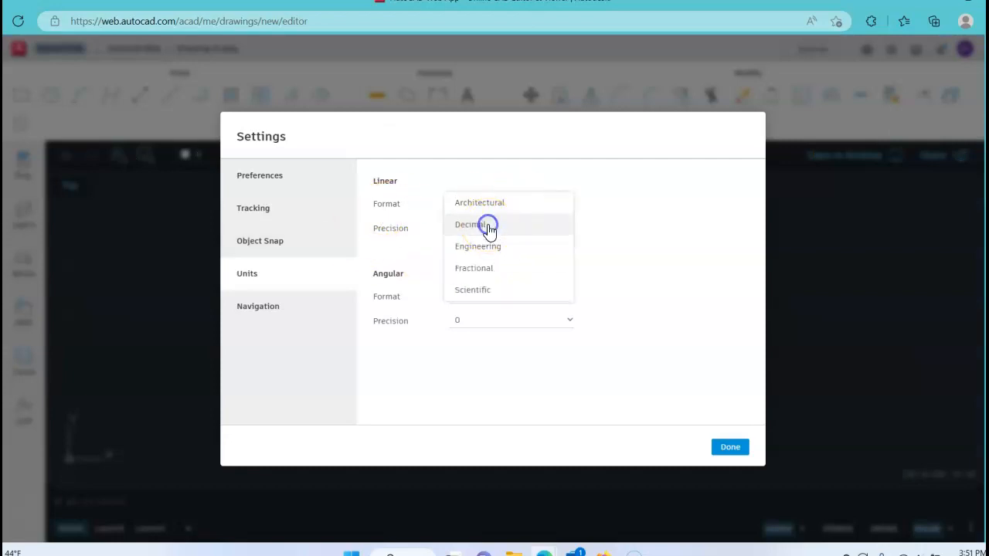
{"action": "left_click", "coordinate": [494, 225]}
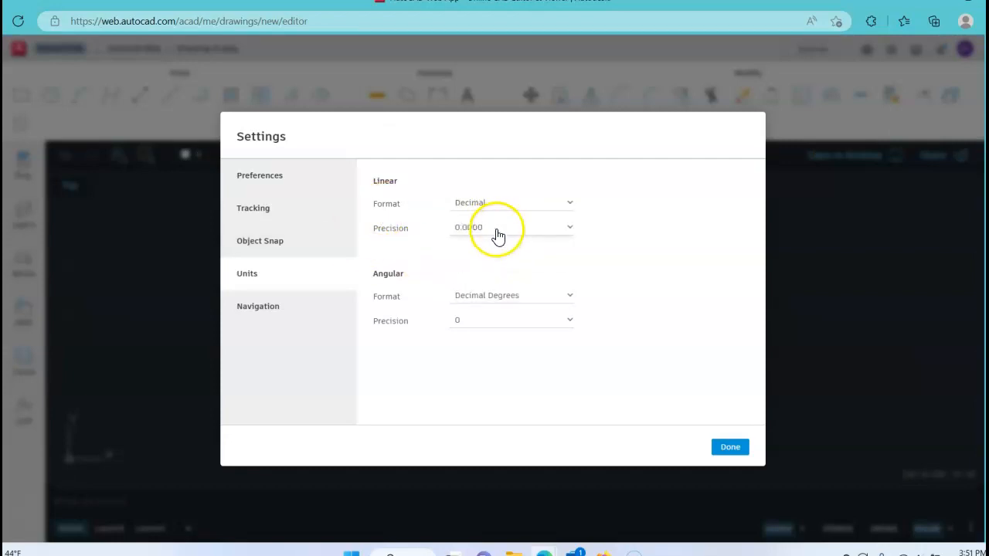
{"action": "left_click", "coordinate": [497, 234]}
{"action": "left_click", "coordinate": [498, 210]}
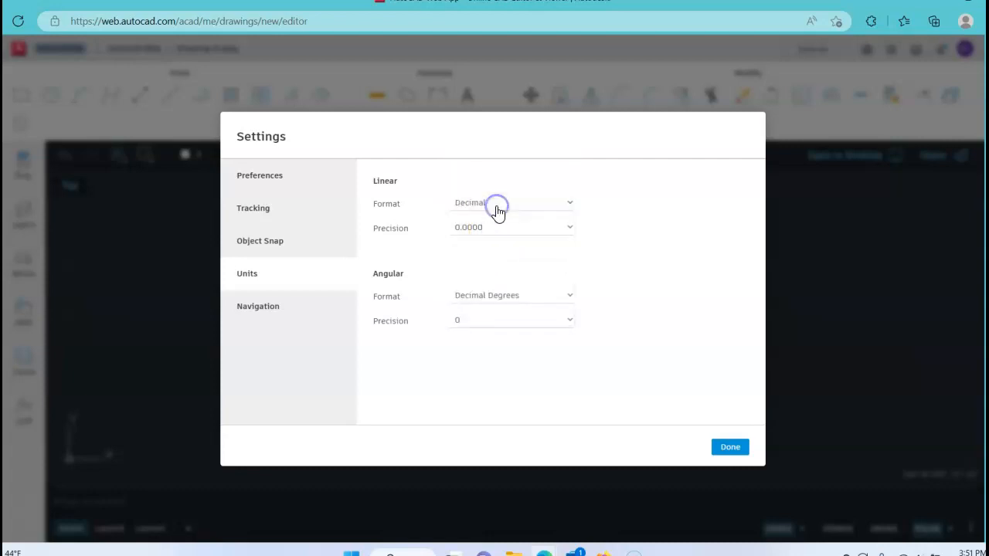
Review the object snap and preference settings, choose a polar tracking increment of 90, and close the settings.
{"action": "left_click", "coordinate": [270, 248]}
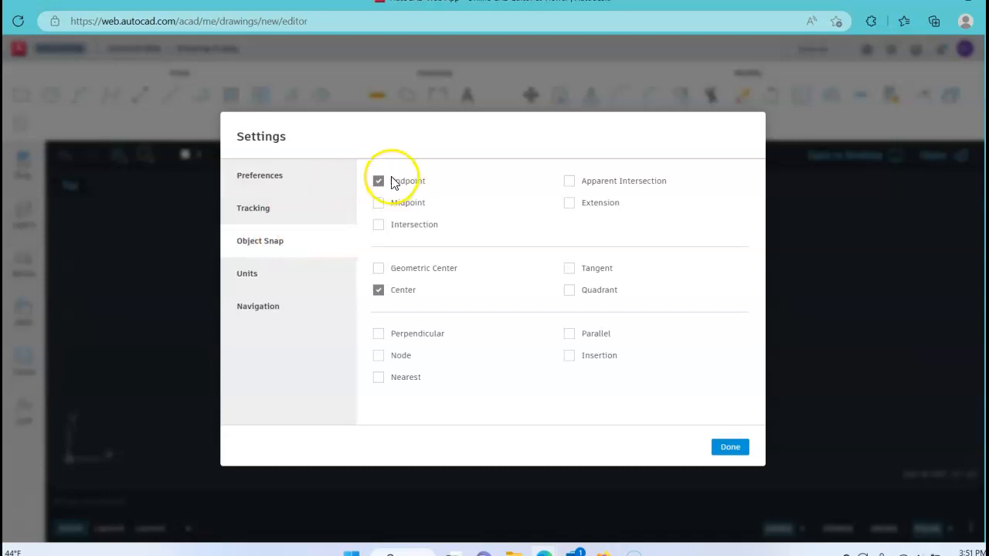
{"action": "left_click", "coordinate": [253, 211]}
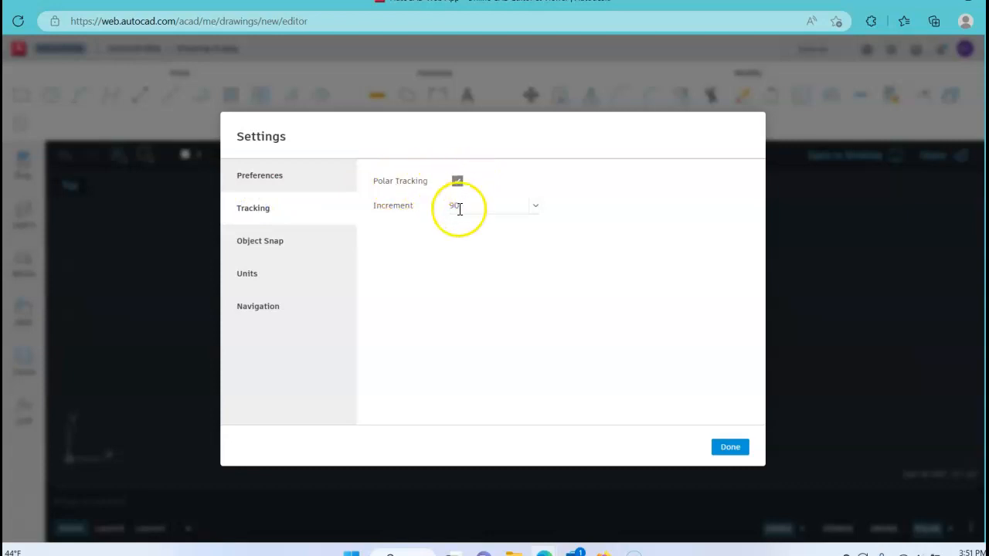
{"action": "left_click", "coordinate": [532, 206]}
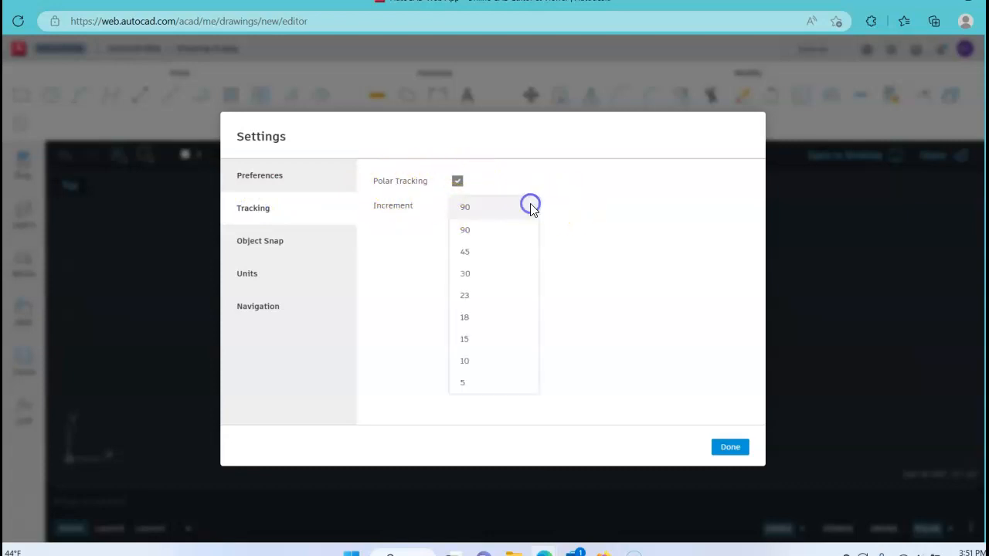
{"action": "left_click", "coordinate": [479, 232]}
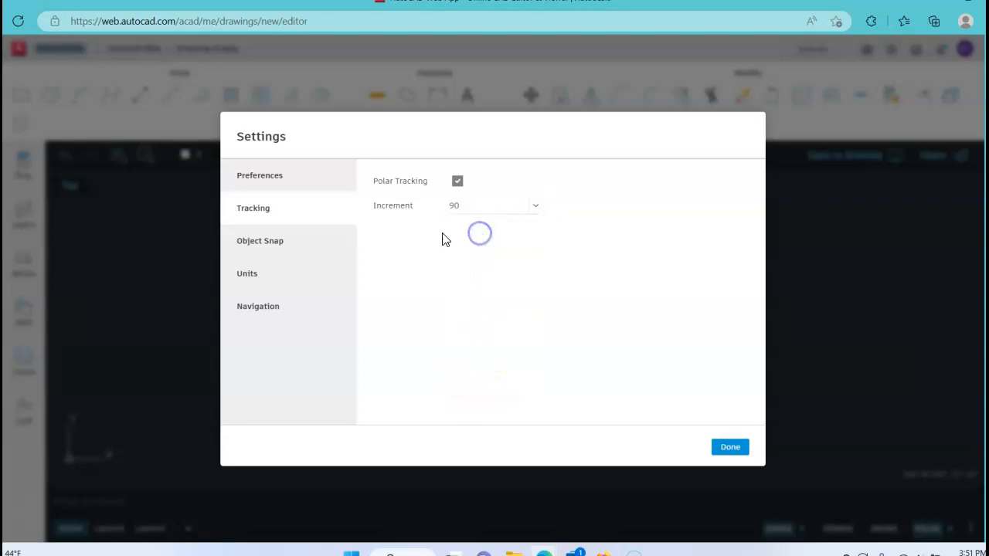
{"action": "left_click", "coordinate": [276, 180]}
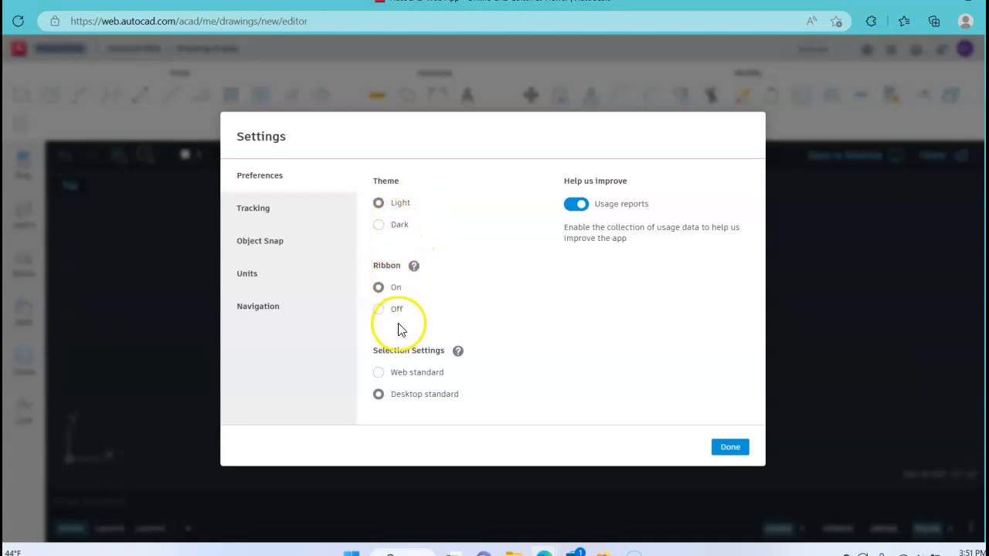
{"action": "left_click", "coordinate": [732, 448]}
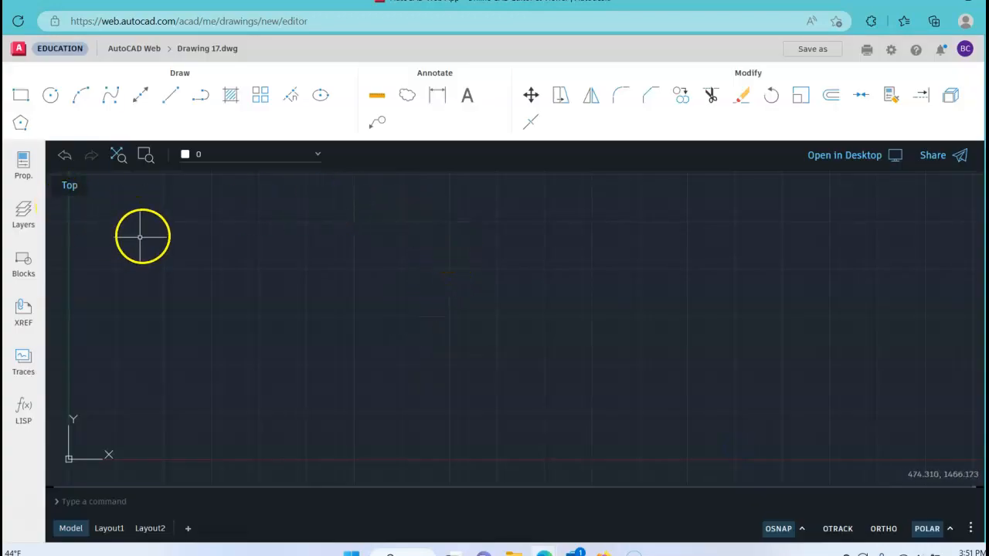
Draw a line starting at 0,0 with a length of 1 at an angle of 90 degrees.
{"action": "left_click", "coordinate": [172, 98]}
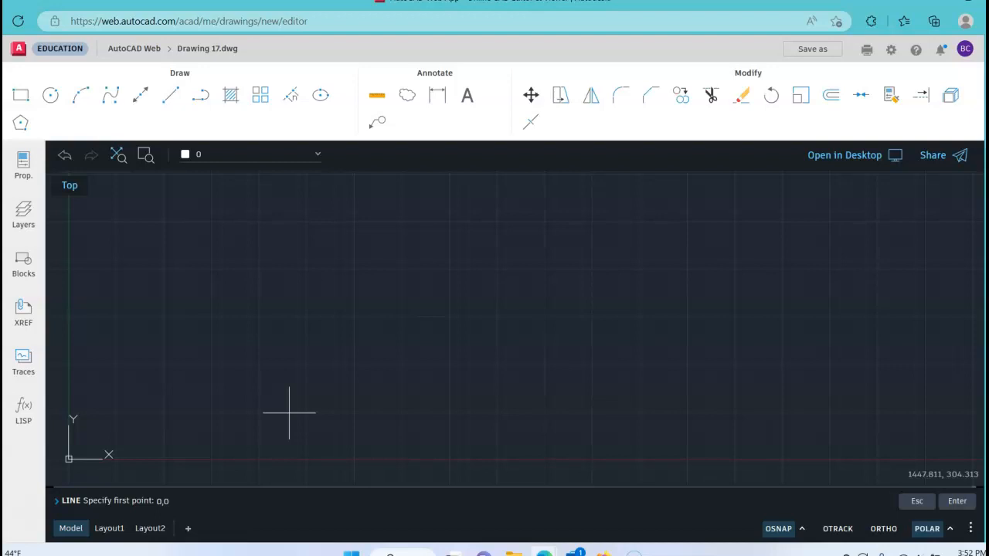
{"action": "key", "text": "Return"}
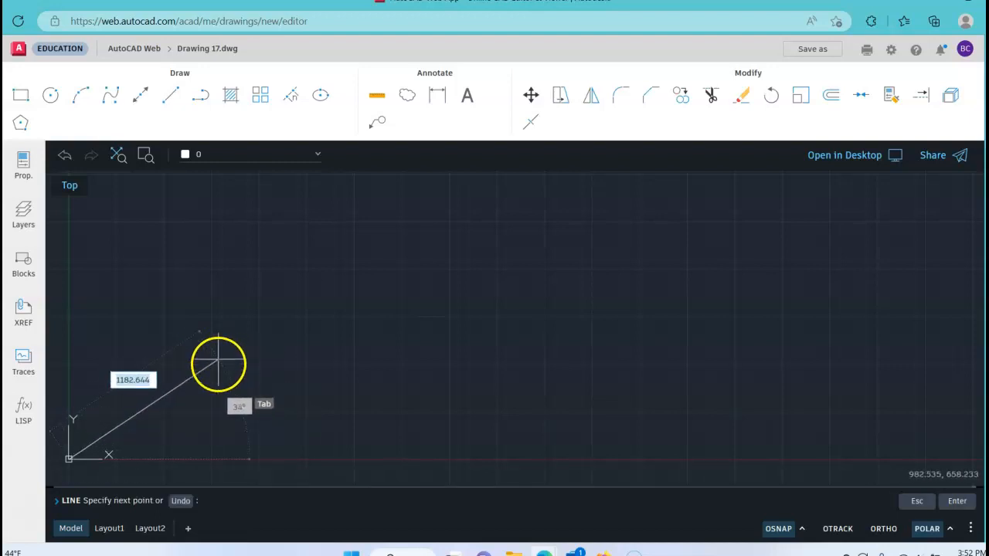
{"action": "left_click", "coordinate": [200, 374]}
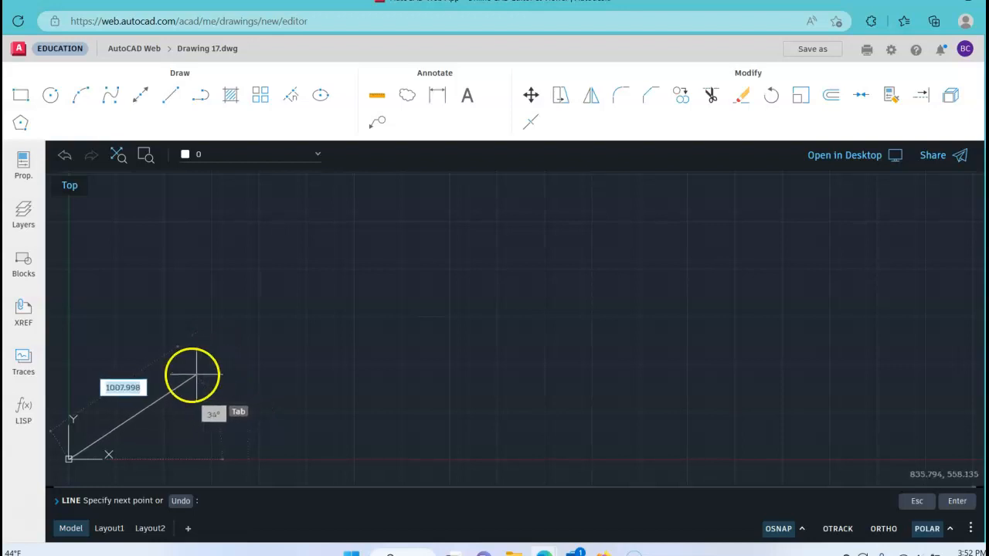
{"action": "middle_click_drag", "start_coordinate": [301, 350], "coordinate": [547, 236]}
{"action": "scroll", "coordinate": [446, 289], "scroll_direction": "up", "scroll_amount": 8}
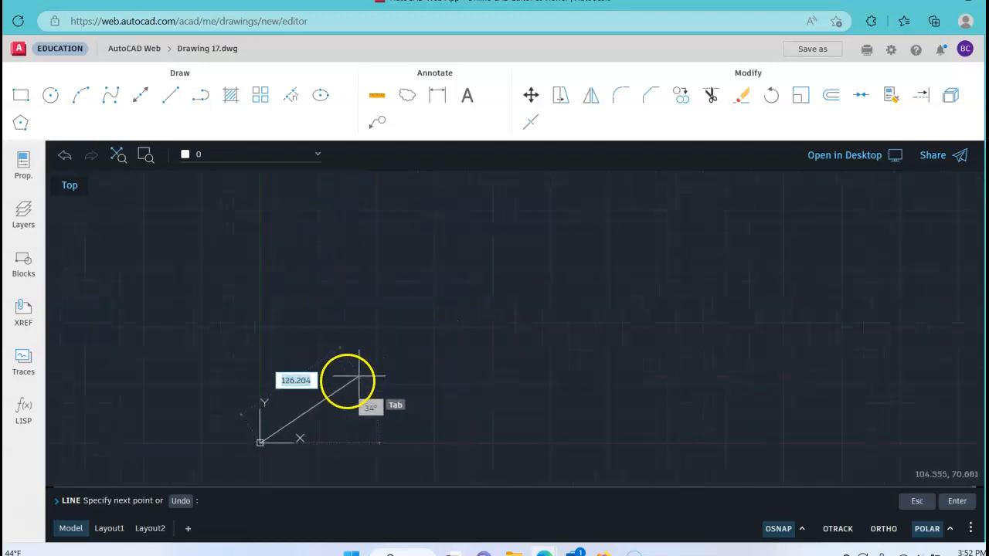
{"action": "middle_click_drag", "start_coordinate": [287, 428], "coordinate": [524, 279]}
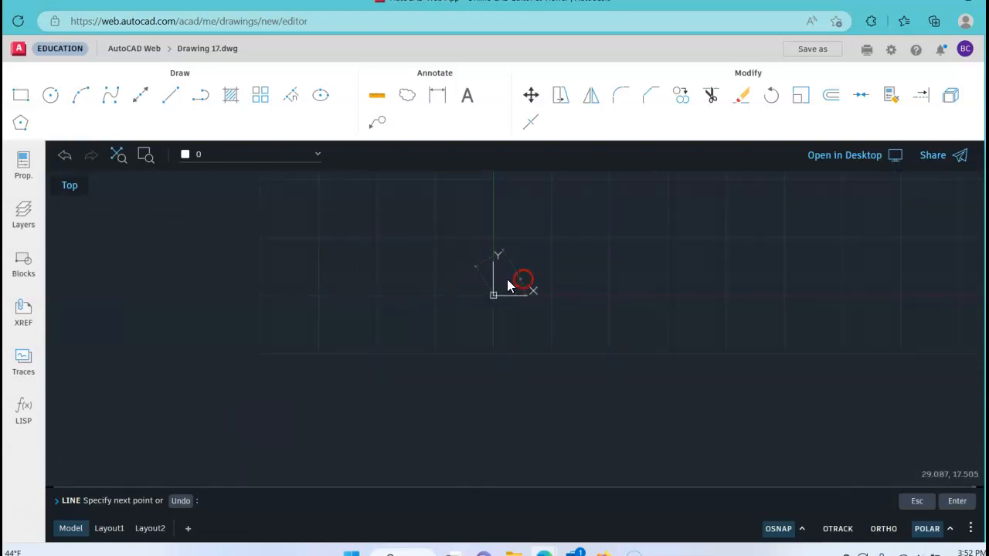
{"action": "scroll", "coordinate": [513, 293], "scroll_direction": "up", "scroll_amount": 3}
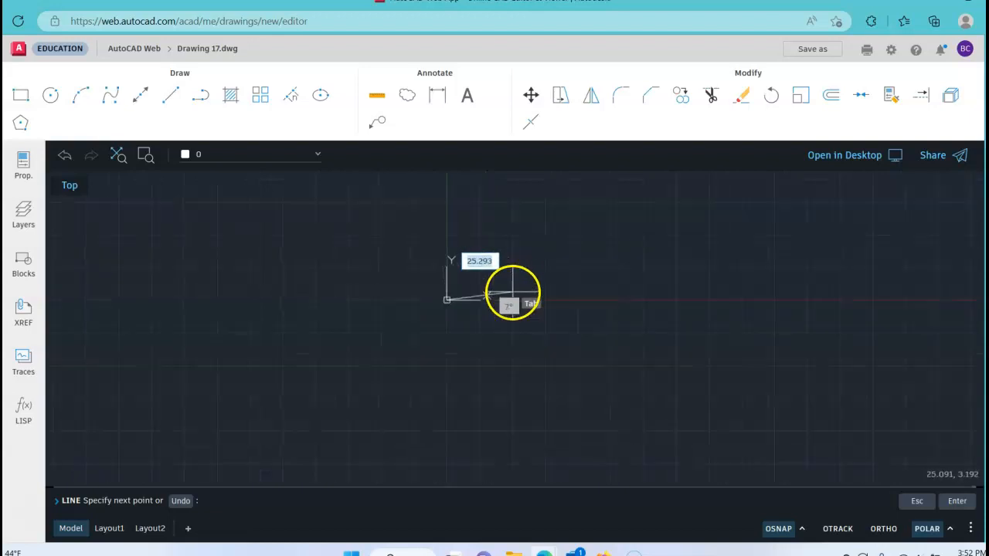
{"action": "scroll", "coordinate": [510, 292], "scroll_direction": "up", "scroll_amount": 12}
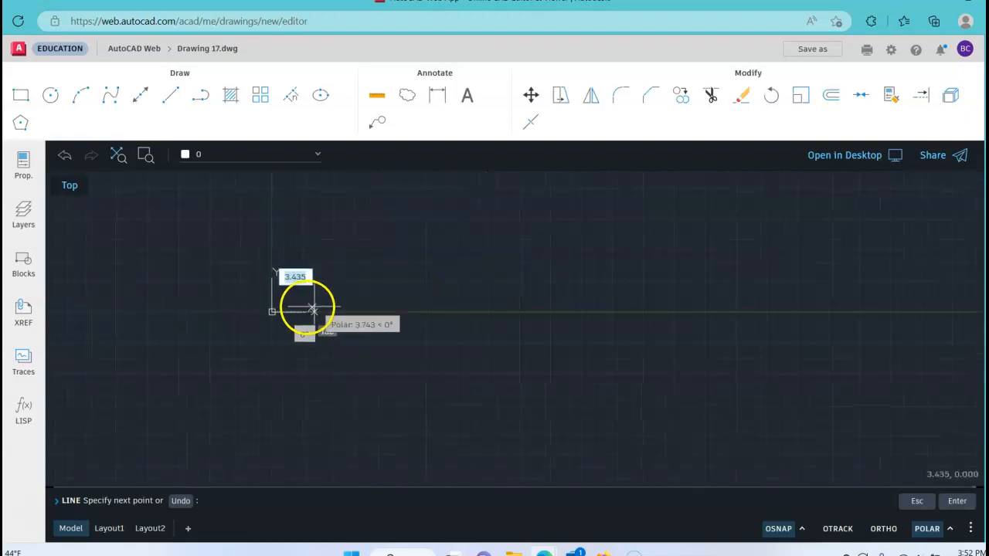
{"action": "middle_click_drag", "start_coordinate": [344, 312], "coordinate": [513, 323]}
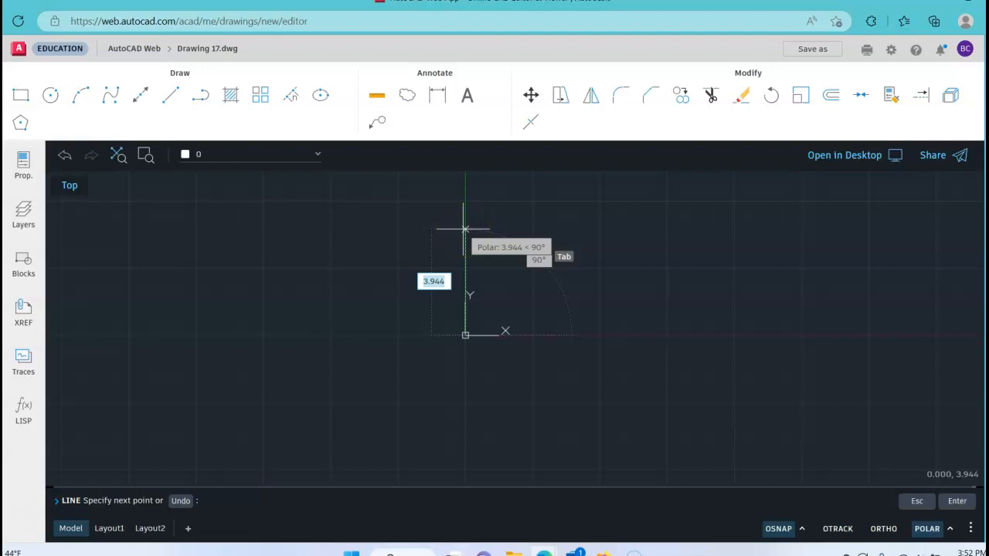
{"action": "type", "text": "1"}
{"action": "key", "text": "Tab"}
{"action": "type", "text": "90"}
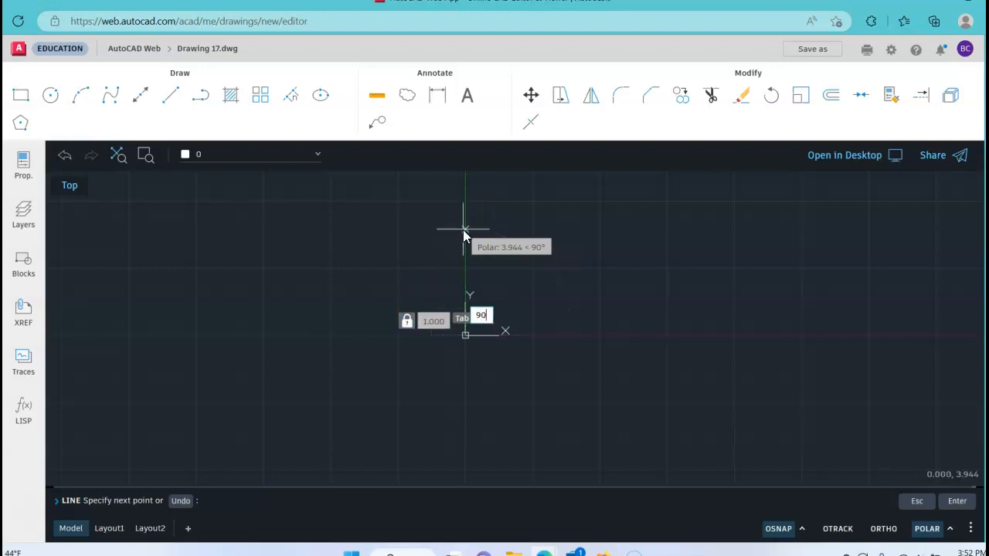
{"action": "key", "text": "Return"}
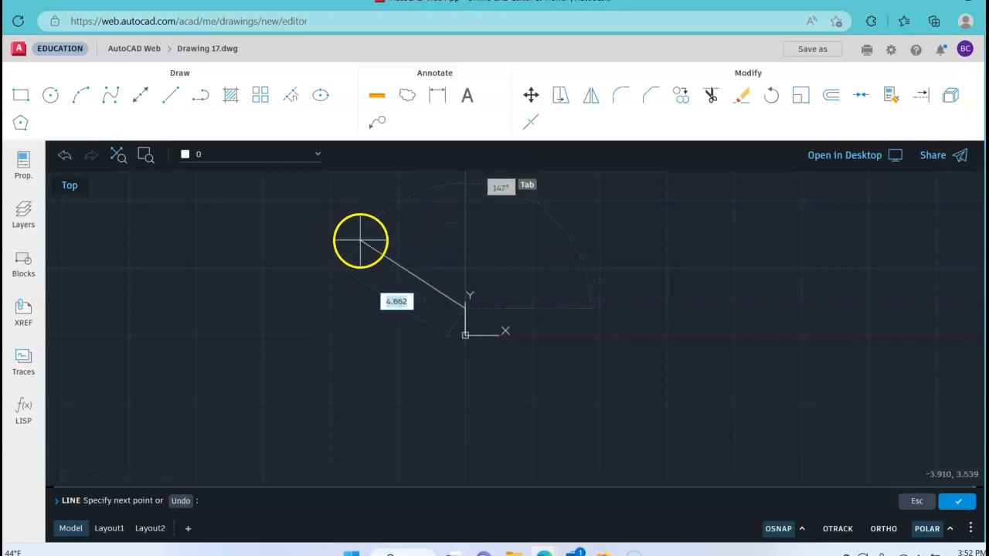
Continue from the vertical line's upper end with a 3.5 long segment at 150 degrees and finish the Line command.
{"action": "mouse_move", "coordinate": [413, 248]}
{"action": "middle_mouse_down"}
{"action": "mouse_move", "coordinate": [483, 282]}
{"action": "mouse_move", "coordinate": [474, 262]}
{"action": "middle_mouse_up"}
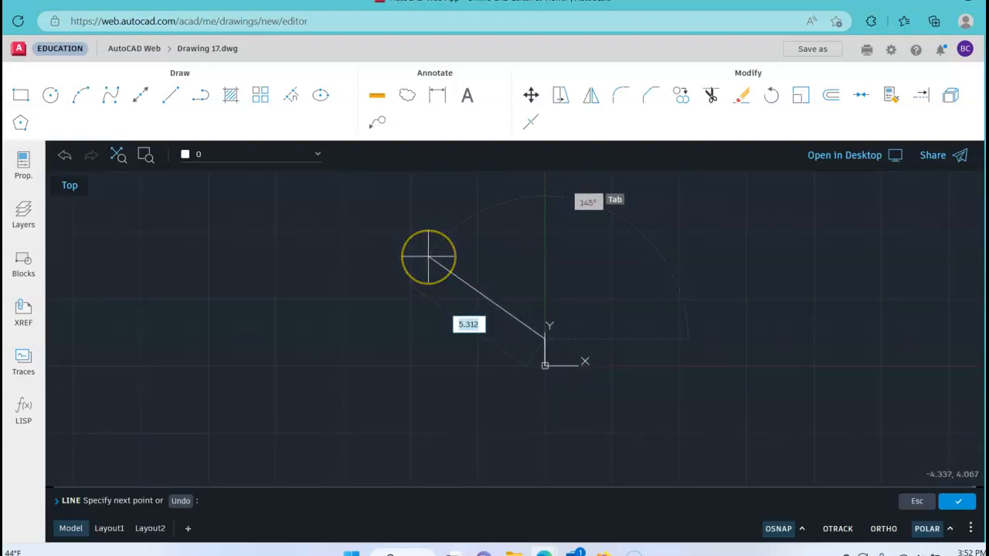
{"action": "type", "text": ".5"}
{"action": "key", "text": "Tab"}
{"action": "key", "text": "Tab"}
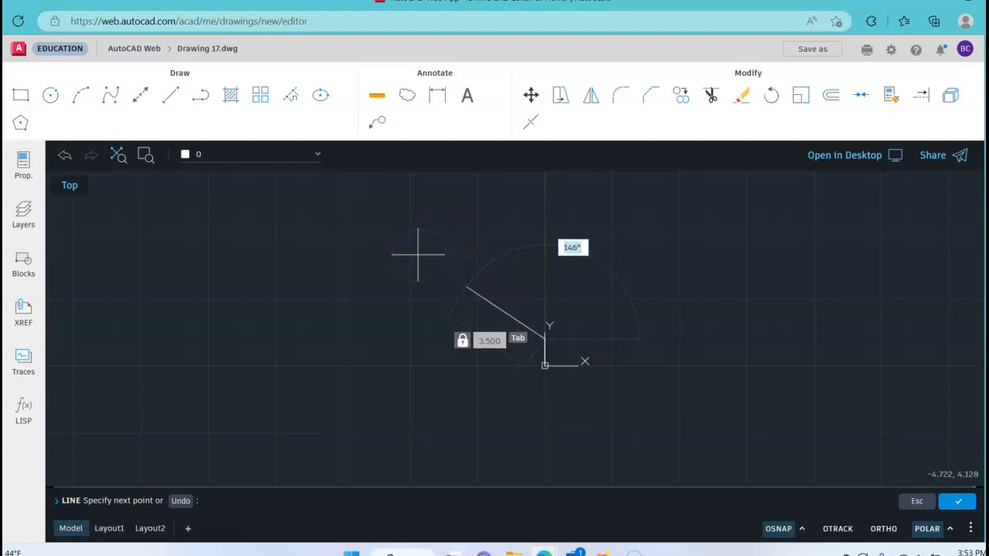
{"action": "type", "text": "50"}
{"action": "key", "text": "Return"}
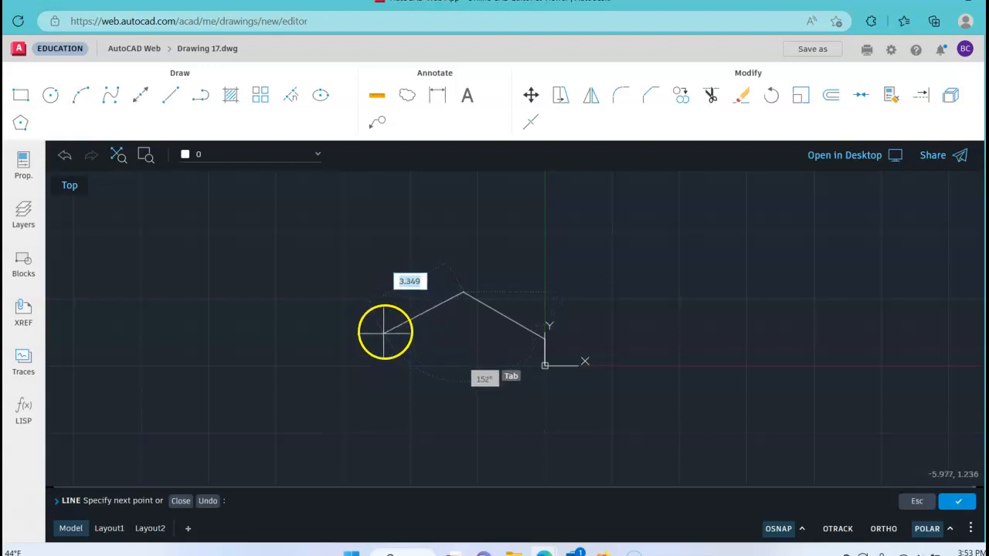
{"action": "right_click", "coordinate": [420, 257]}
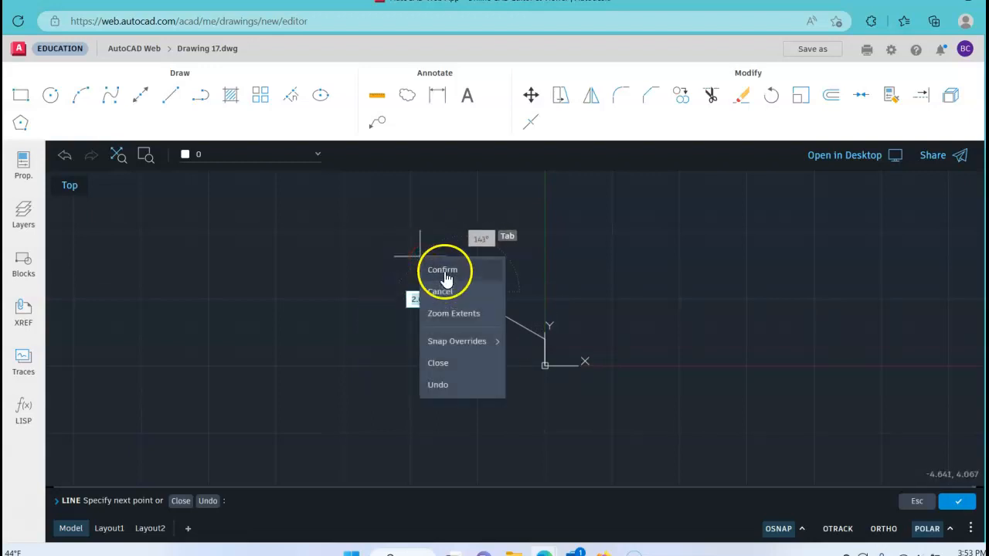
{"action": "left_click", "coordinate": [444, 274]}
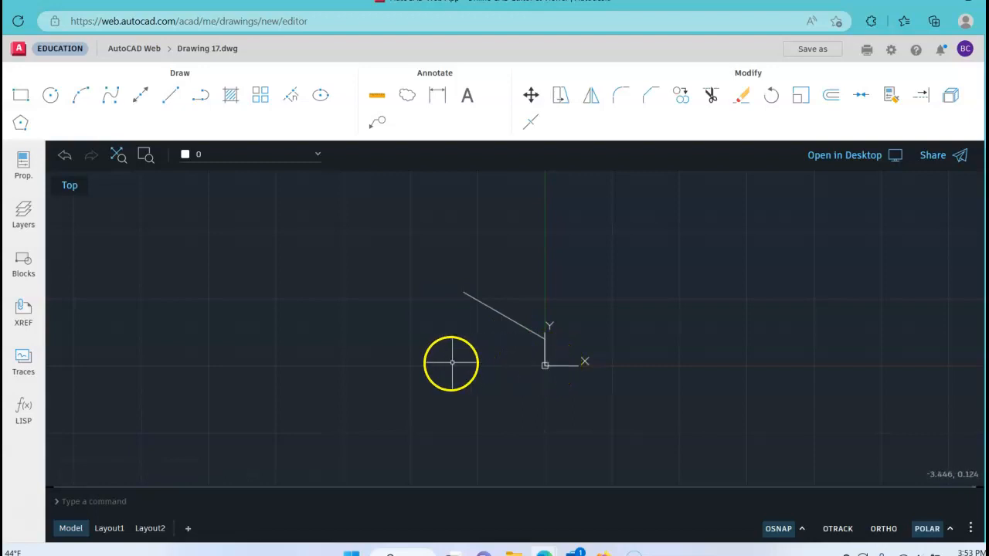
Draw a new line from the origin endpoint, 4.5 long at an angle of 180 degrees.
{"action": "left_click", "coordinate": [171, 96]}
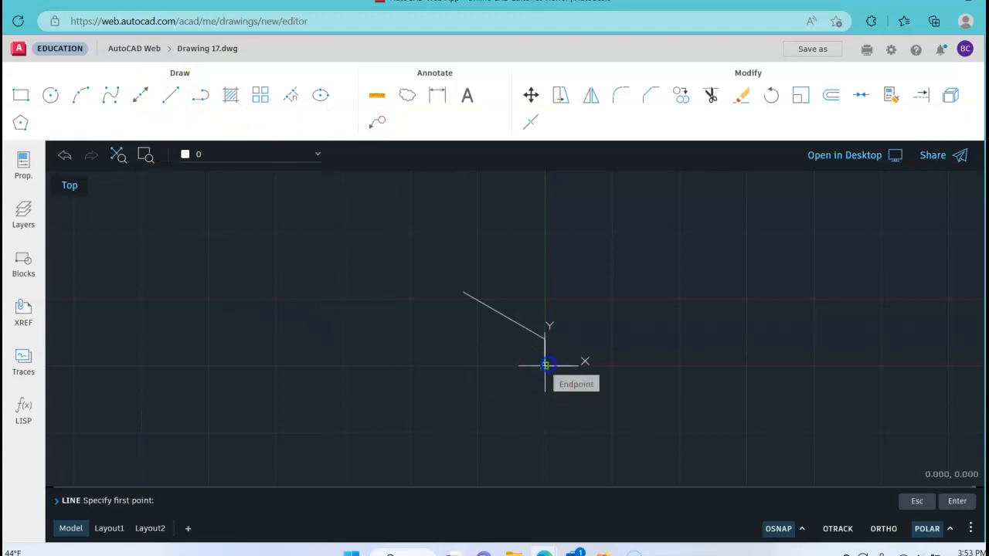
{"action": "left_click", "coordinate": [545, 365]}
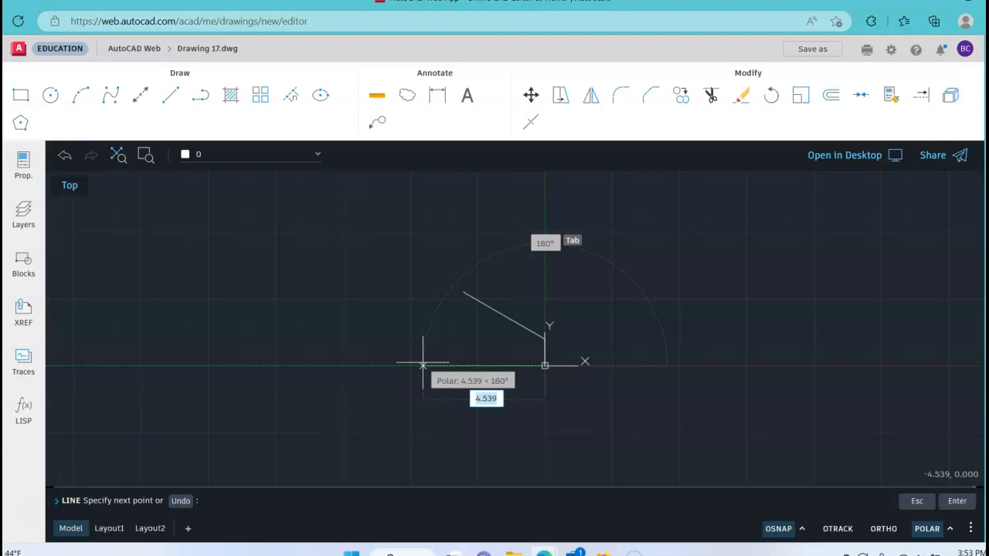
{"action": "type", "text": "4.5"}
{"action": "key", "text": "Tab"}
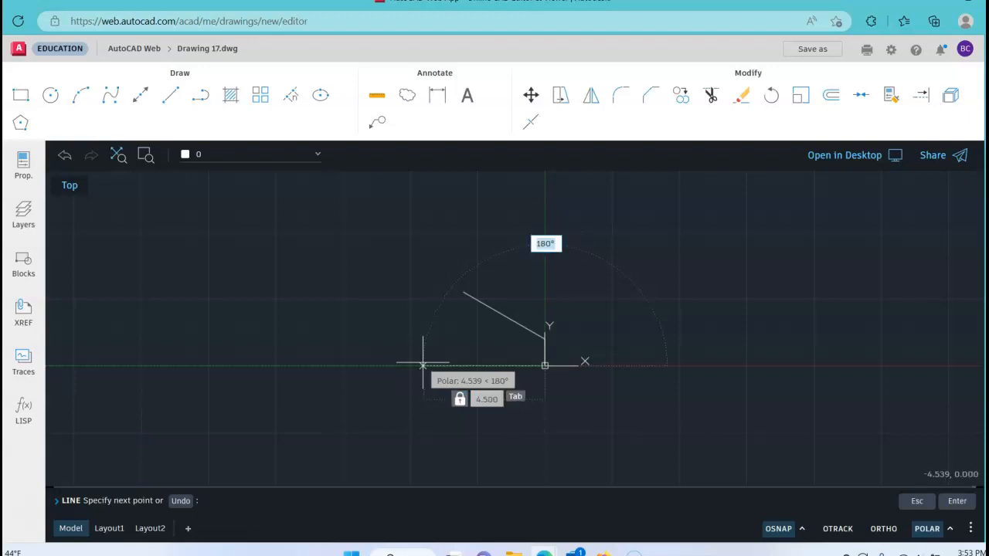
{"action": "type", "text": "180"}
{"action": "key", "text": "Return"}
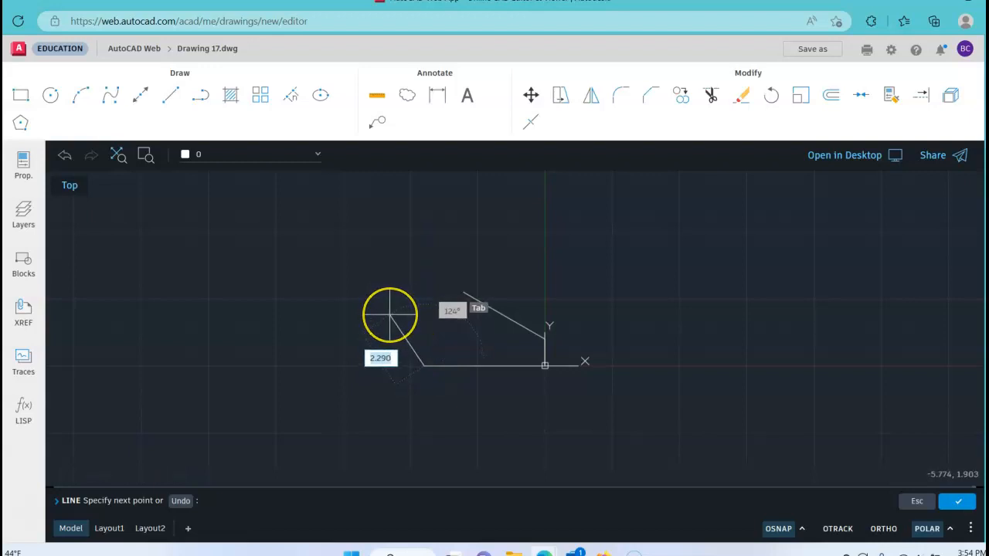
Continue from the bottom line's far end with a 1.5 long segment at an angle of 120 degrees.
{"action": "type", "text": "1.5"}
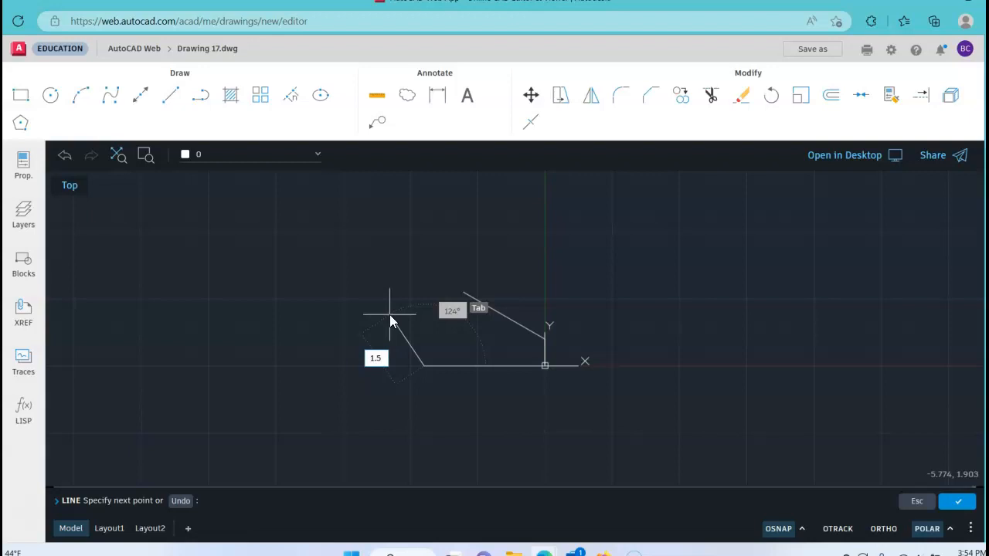
{"action": "key", "text": "Tab"}
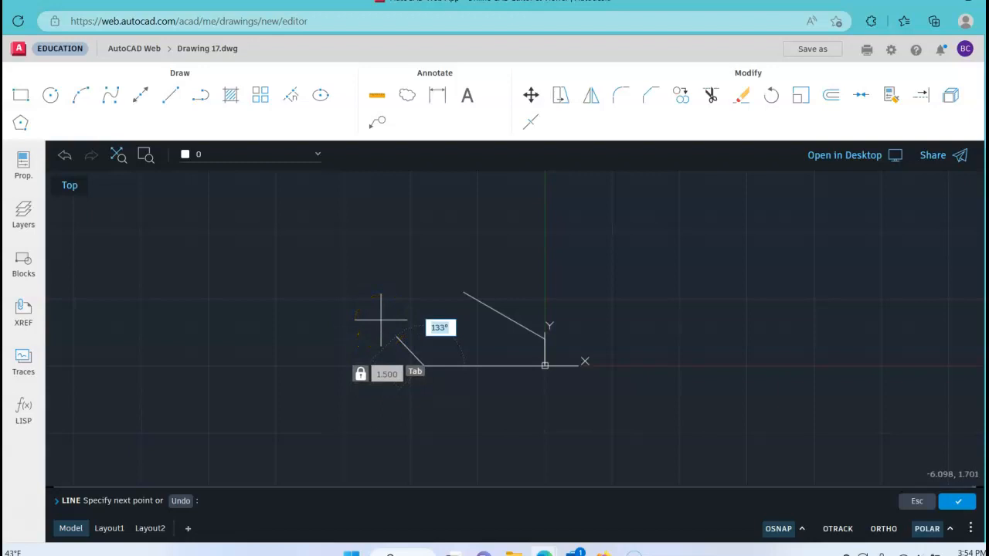
{"action": "type", "text": "120"}
{"action": "key", "text": "Return"}
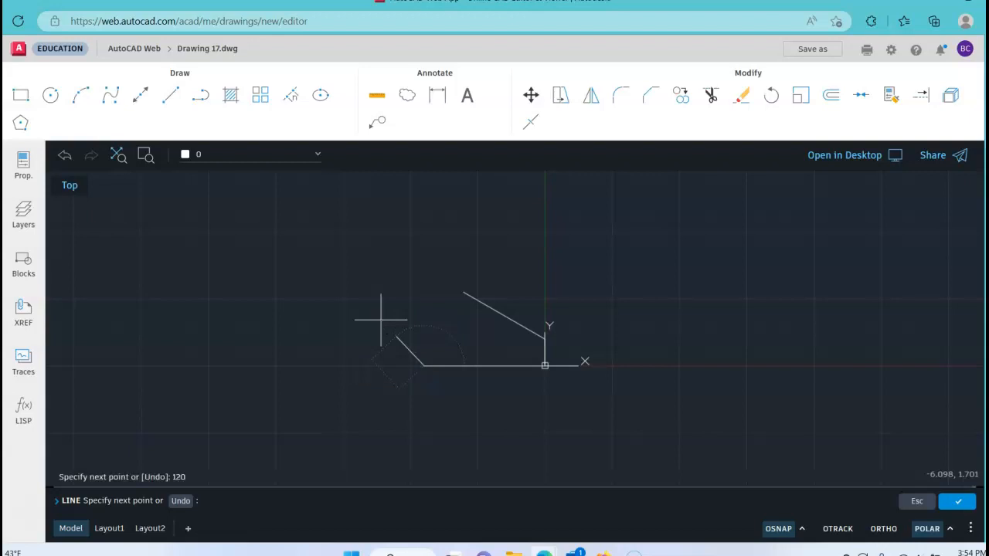
Close the outline by snapping the last segment to the open upper endpoint of the 150-degree line, and finish the Line command.
{"action": "left_click", "coordinate": [463, 291]}
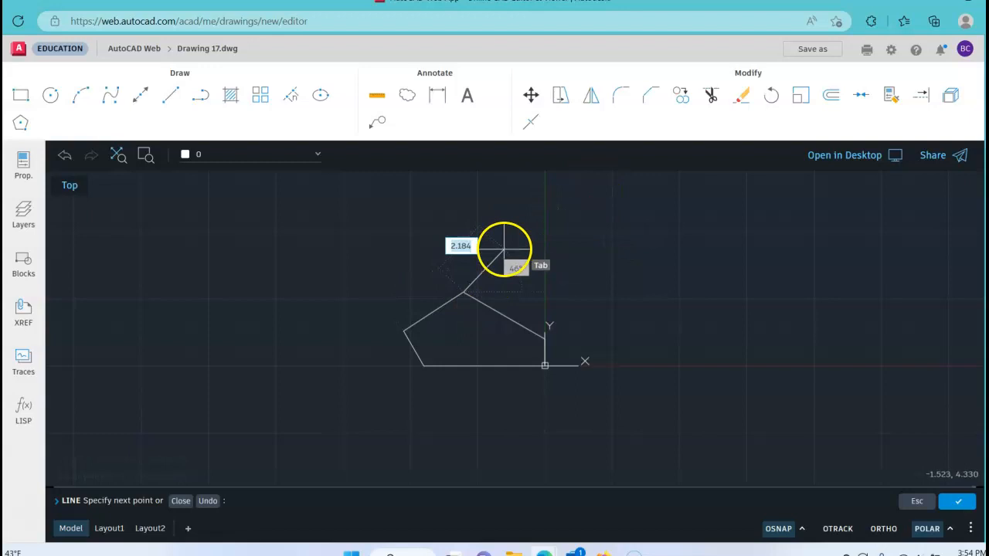
{"action": "right_click", "coordinate": [504, 237]}
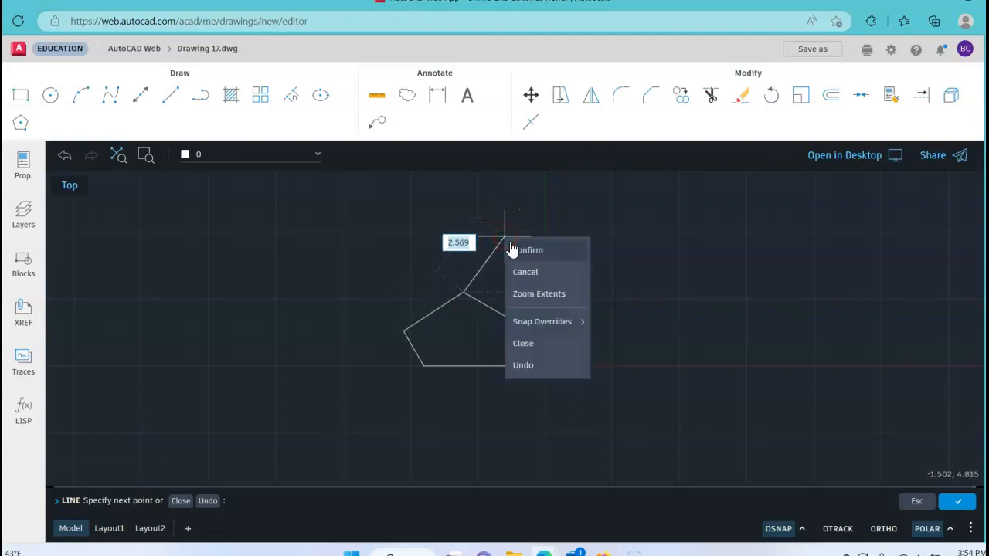
{"action": "left_click", "coordinate": [491, 270]}
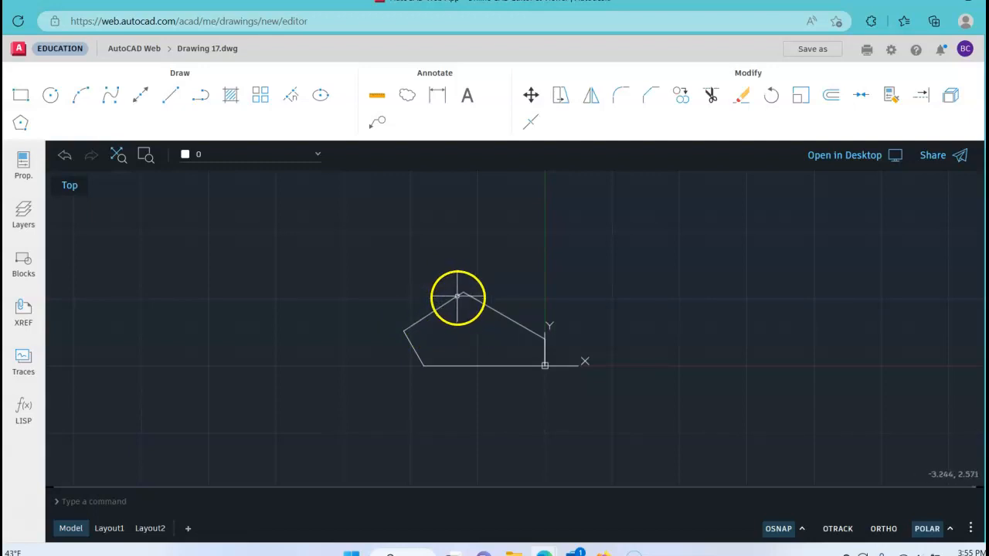
Draw a circle inside the outline centred at -1,.5 with a diameter of .5.
{"action": "scroll", "coordinate": [474, 332], "scroll_direction": "up", "scroll_amount": 4}
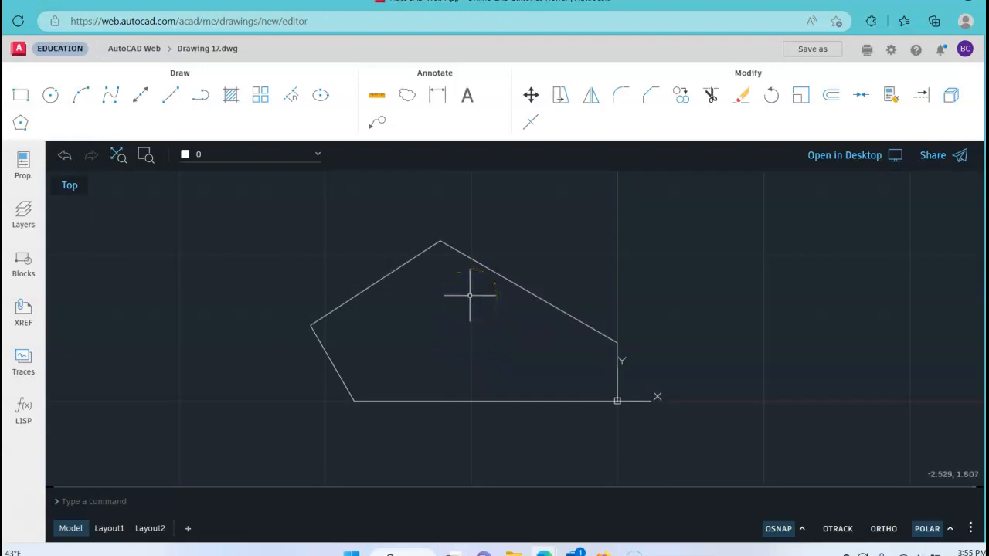
{"action": "left_click", "coordinate": [51, 95]}
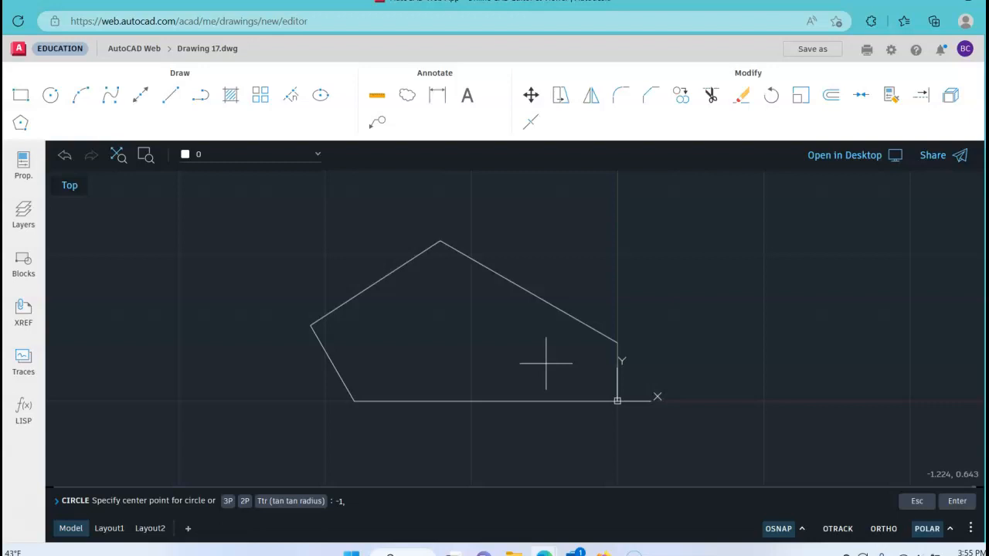
{"action": "type", "text": "5"}
{"action": "key", "text": "Return"}
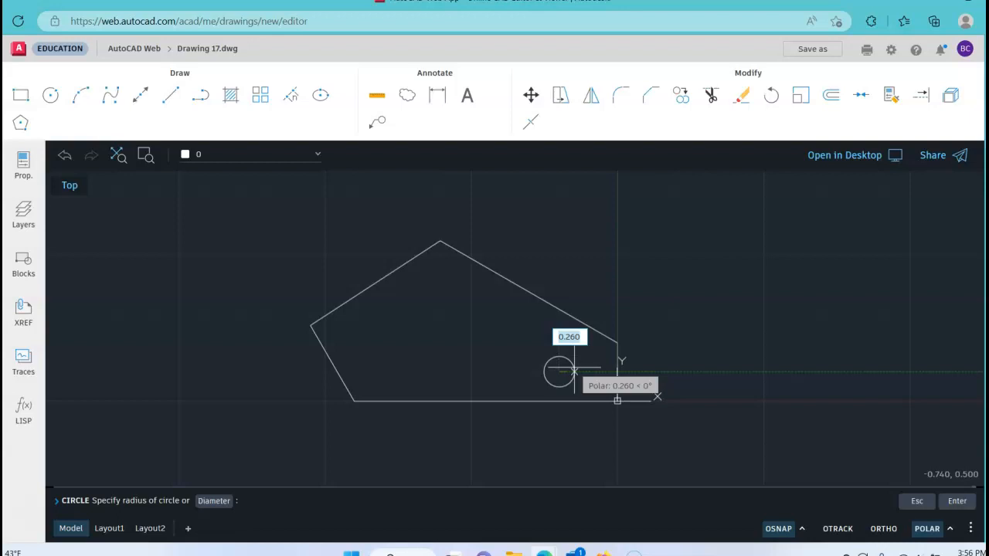
{"action": "type", "text": "d"}
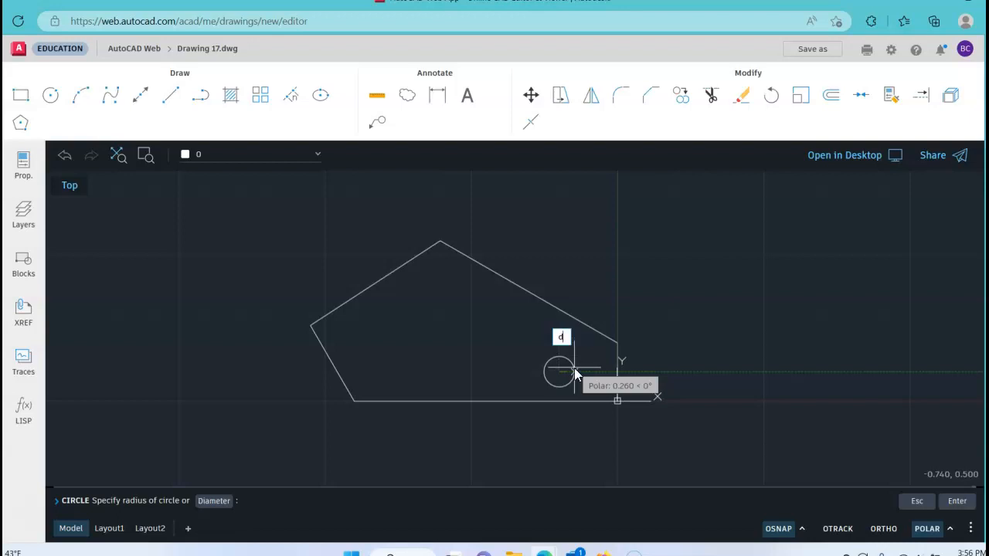
{"action": "key", "text": "Return"}
{"action": "type", "text": ".5"}
{"action": "key", "text": "Return"}
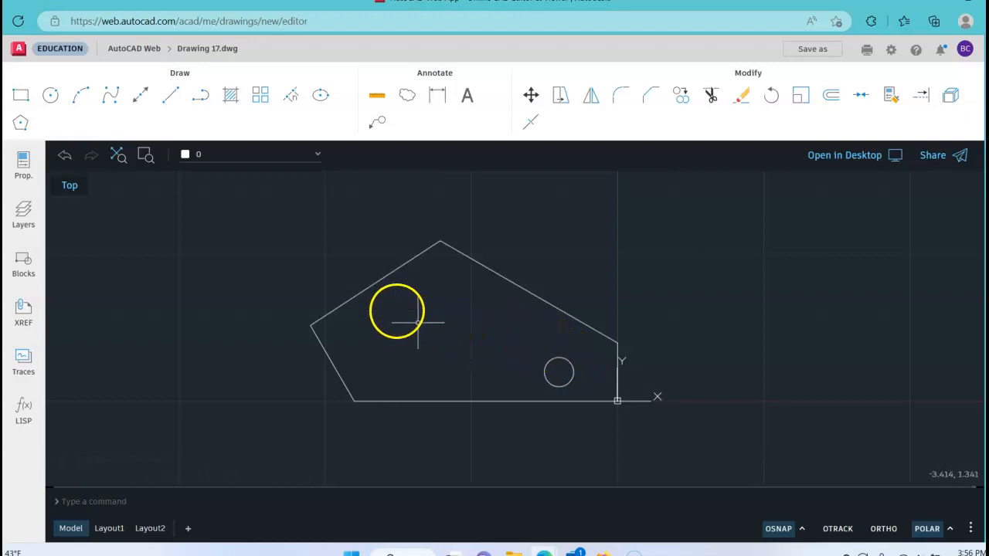
Draw a second circle inside the outline centred at -3.5,1 with a radius of .5.
{"action": "left_click", "coordinate": [49, 97]}
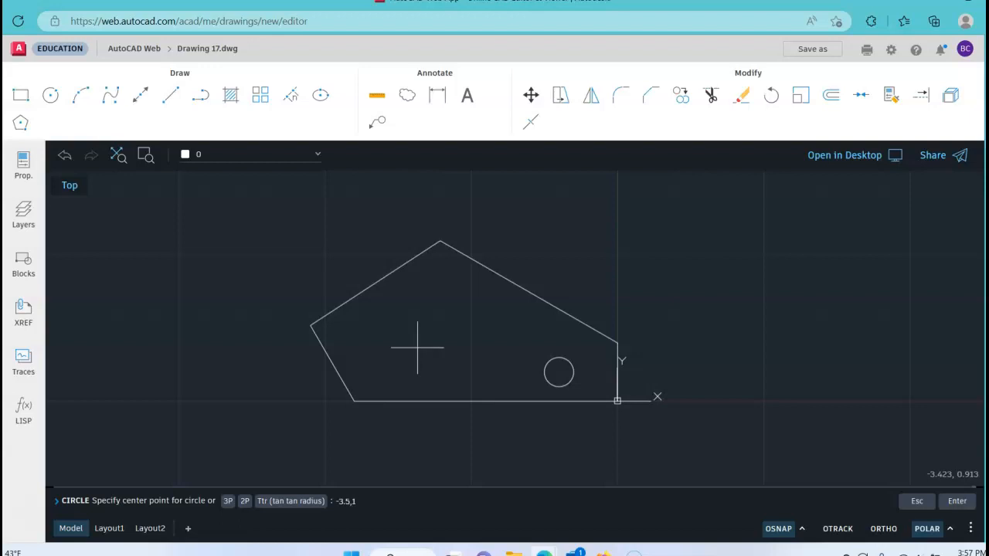
{"action": "key", "text": "Return"}
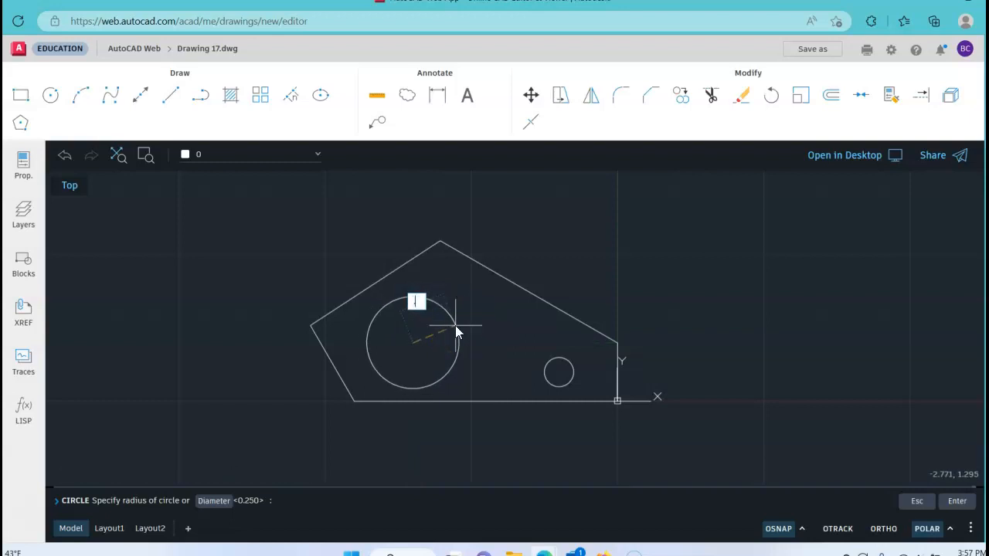
{"action": "type", "text": ".5"}
{"action": "key", "text": "Return"}
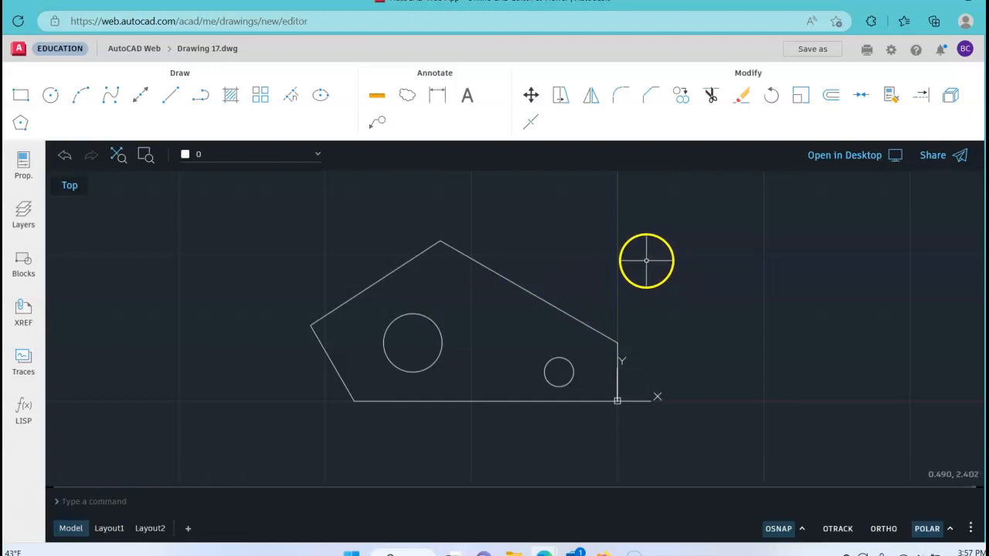
Save the drawing in AutoCAD Web under the name SliderBlock-FLast.
{"action": "left_click", "coordinate": [800, 94]}
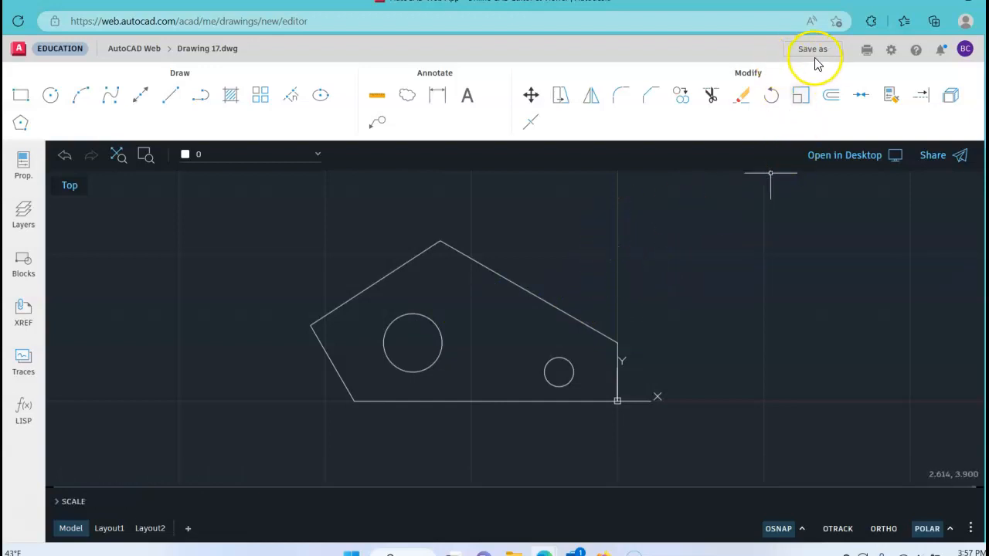
{"action": "left_click", "coordinate": [809, 53]}
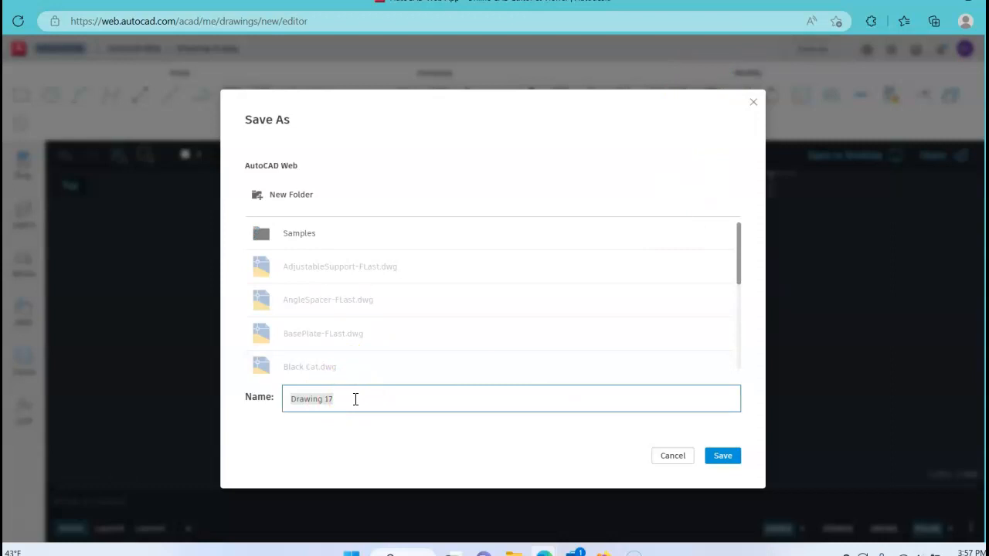
{"action": "type", "text": "st"}
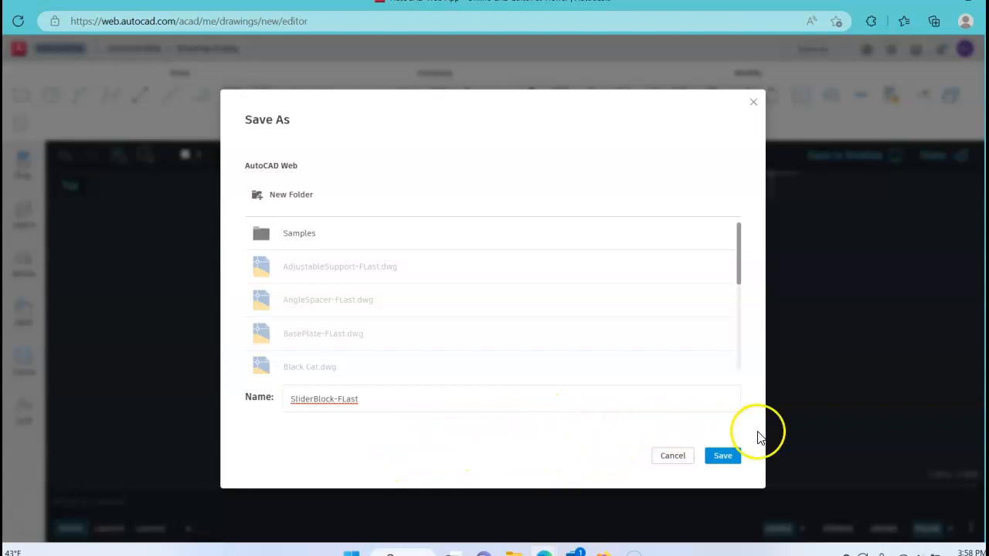
{"action": "left_click", "coordinate": [723, 457]}
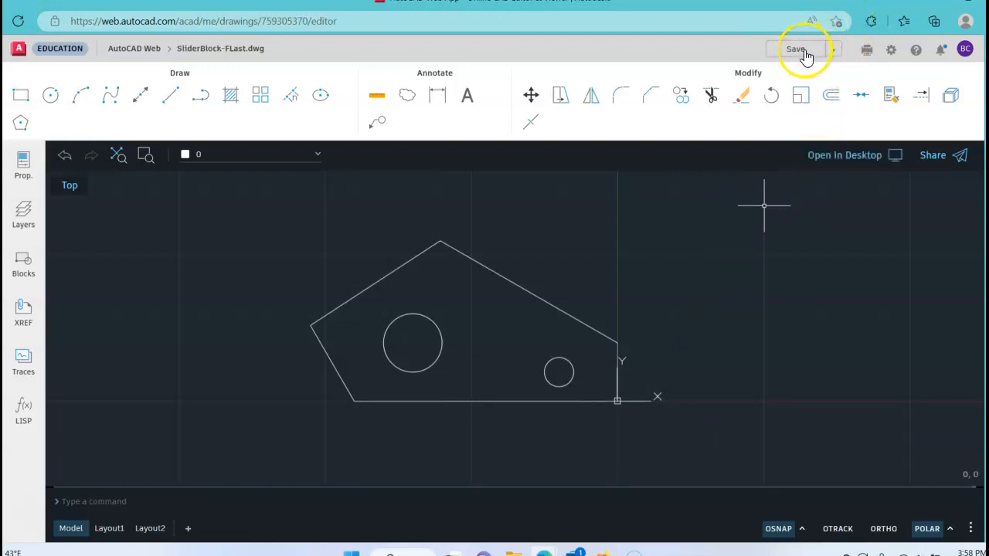
Return to the AutoCAD Web file list, select SliderBlock-FLast.dwg and download it.
{"action": "left_click", "coordinate": [133, 51]}
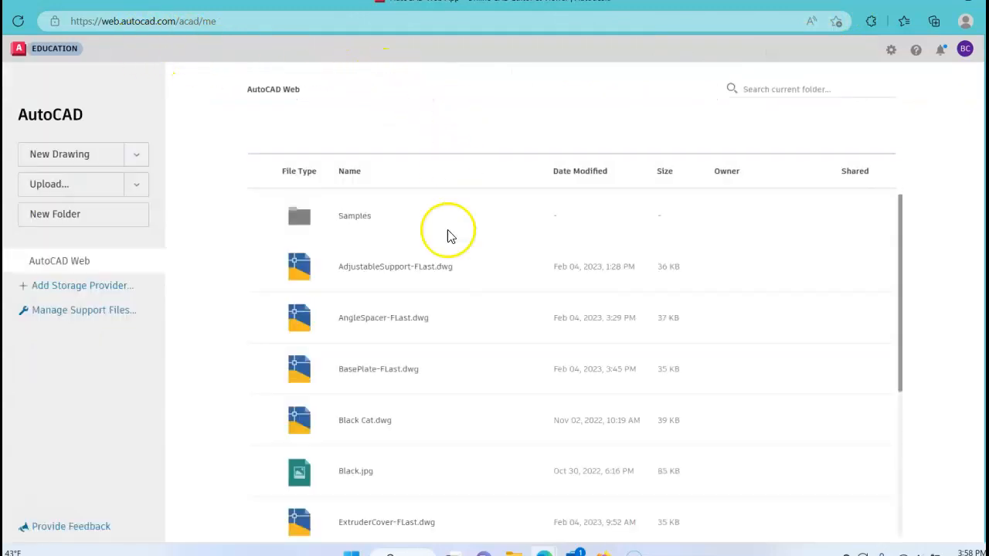
{"action": "scroll", "coordinate": [485, 378], "scroll_direction": "down", "scroll_amount": 3}
{"action": "scroll", "coordinate": [470, 344], "scroll_direction": "up", "scroll_amount": 1}
{"action": "scroll", "coordinate": [474, 344], "scroll_direction": "down", "scroll_amount": 1}
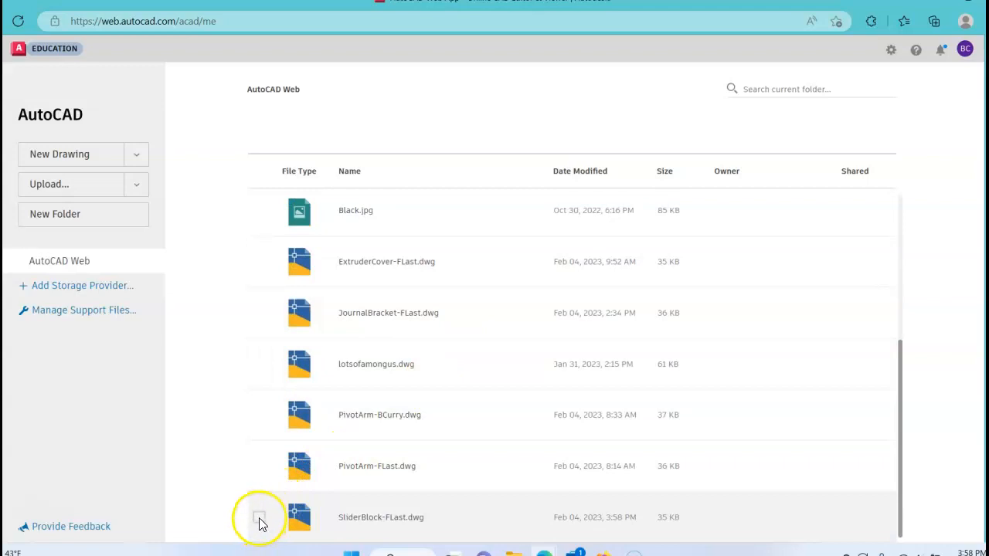
{"action": "left_click", "coordinate": [258, 517]}
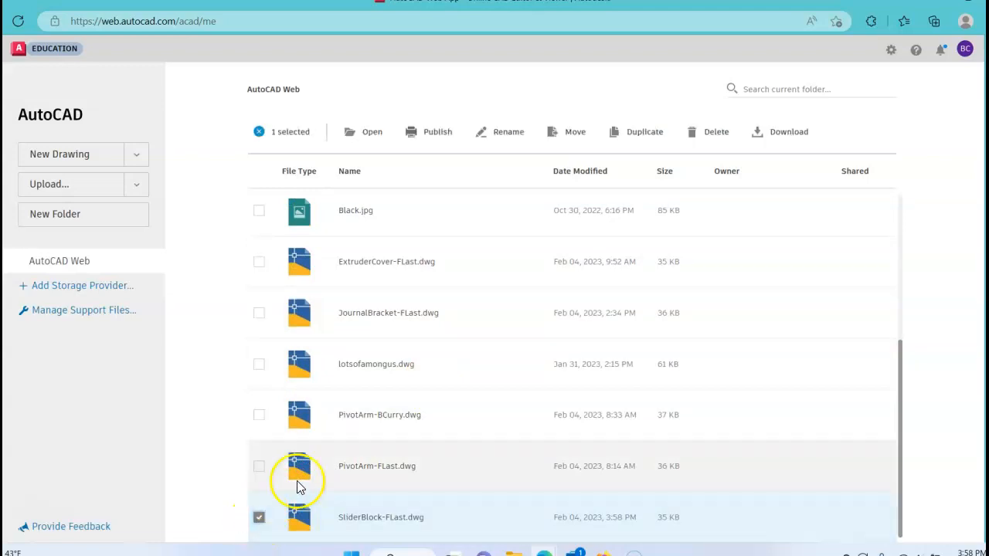
{"action": "left_click", "coordinate": [792, 136]}
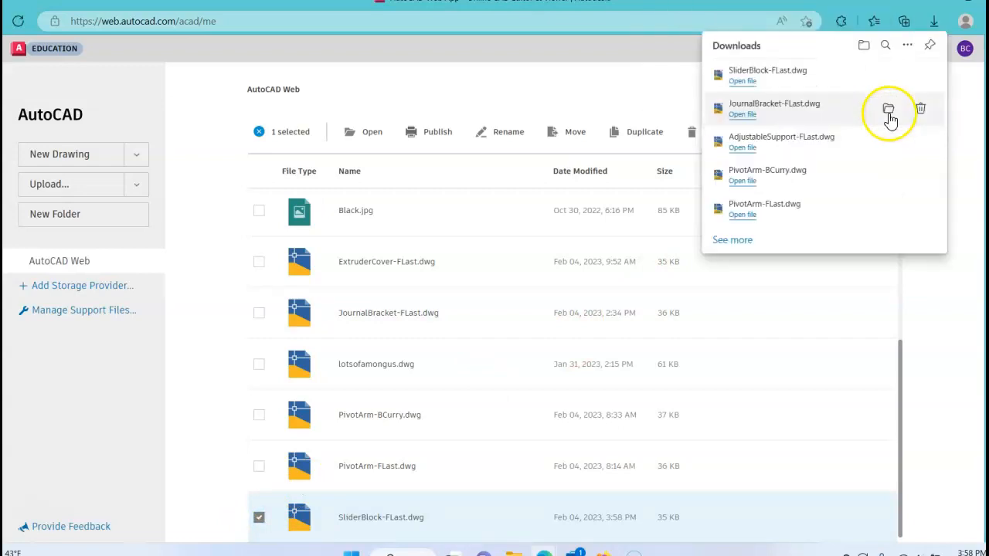